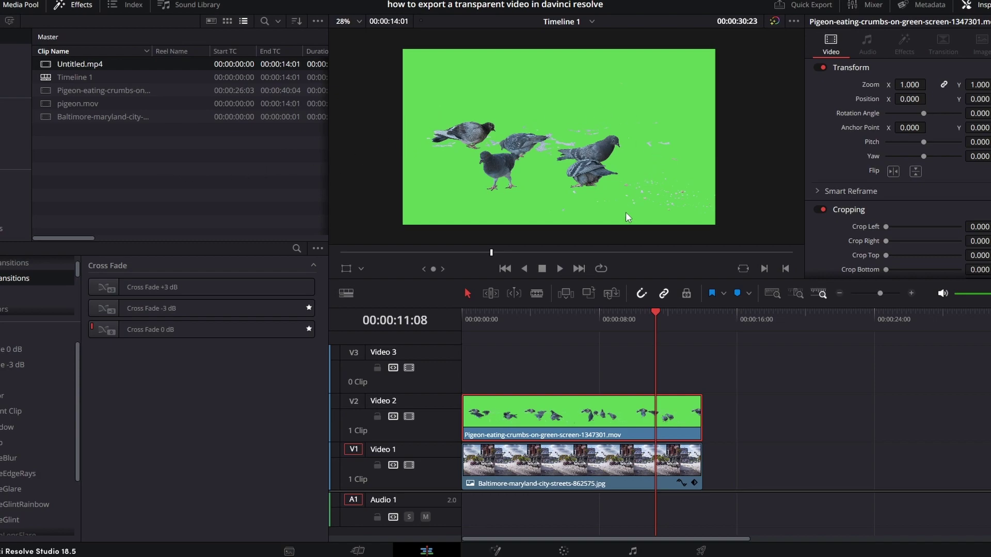
# Open the green-screen pigeon clip in the Fusion page.
pyautogui.moveTo(583, 408)
pyautogui.click(551, 364)
pyautogui.click(548, 417)
pyautogui.rightClick(558, 413)
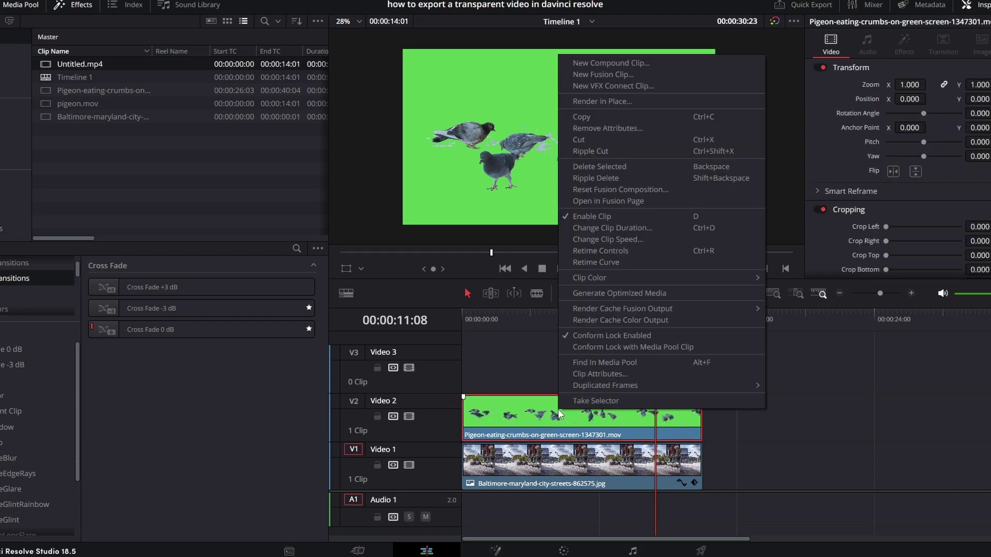
pyautogui.click(637, 203)
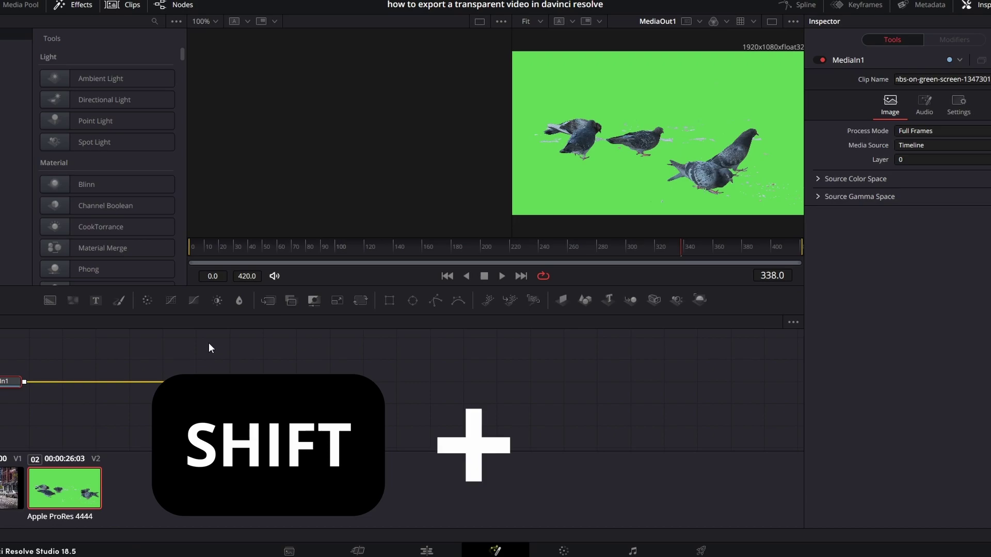
# Add an Ultra Keyer node and sample the green background as the key colour.
pyautogui.hotkey('shift', 'space')
pyautogui.write('ultra')
pyautogui.press('BackSpace')
pyautogui.press('BackSpace')
pyautogui.press('BackSpace')
pyautogui.press('BackSpace')
pyautogui.press('BackSpace')
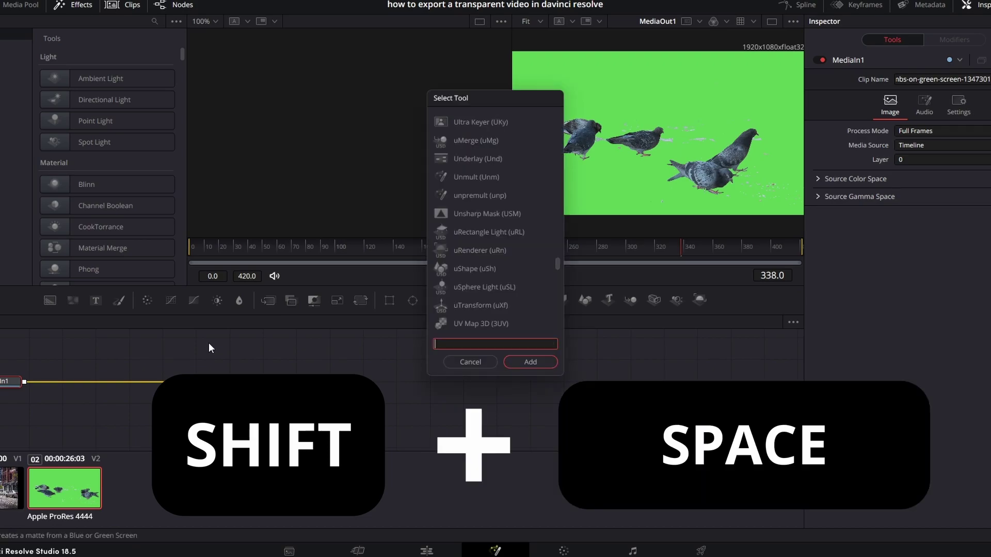
pyautogui.write('ultra')
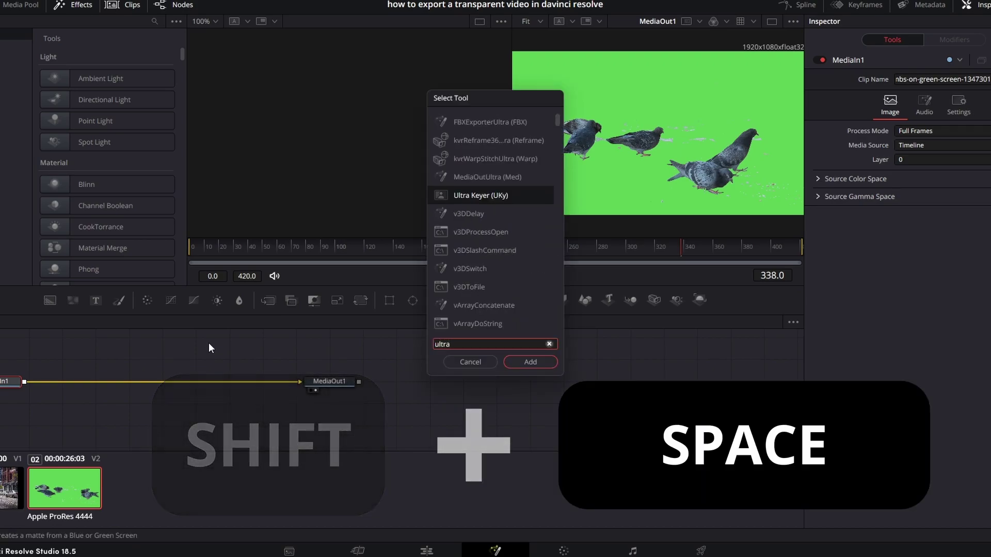
pyautogui.press('Return')
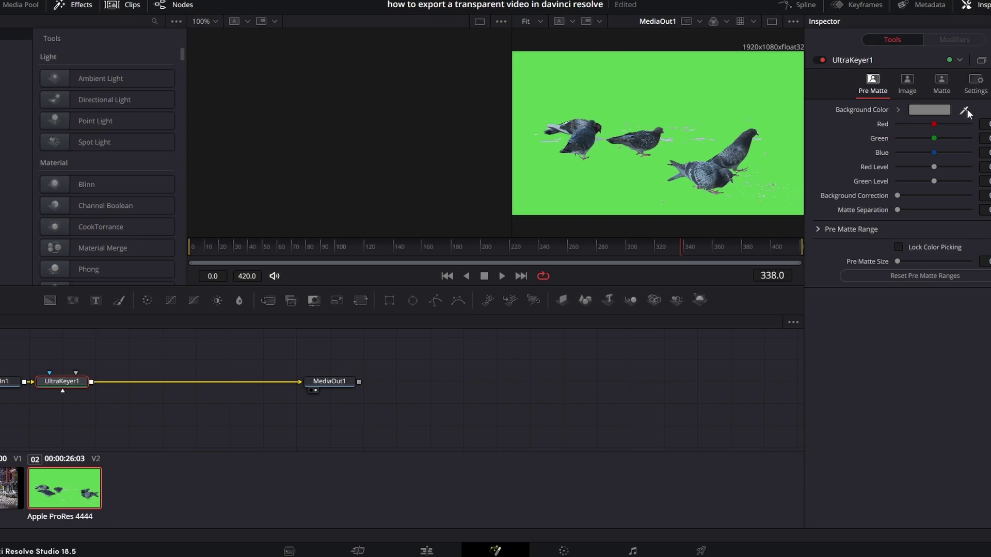
pyautogui.moveTo(967, 109); pyautogui.dragTo(699, 120)
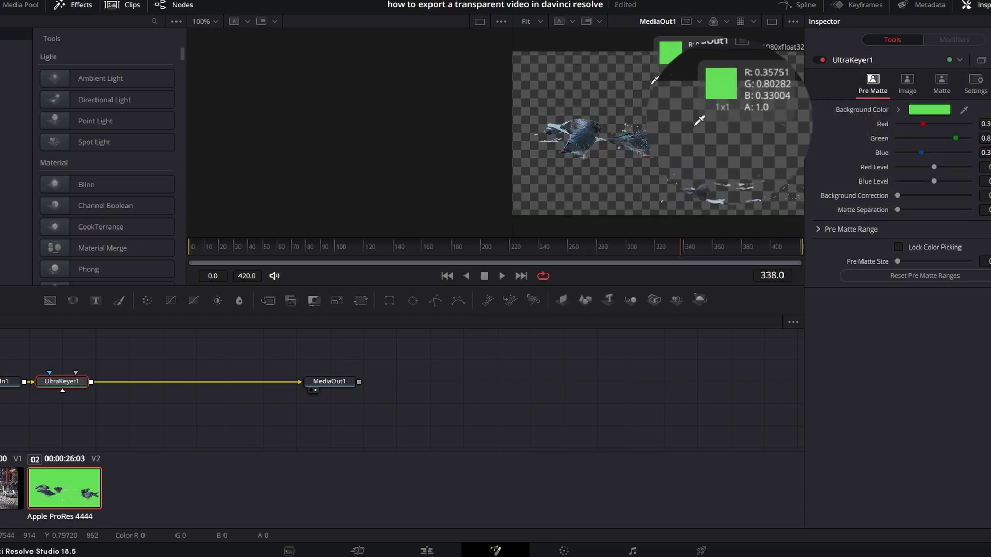
pyautogui.moveTo(655, 80); pyautogui.dragTo(654, 80)
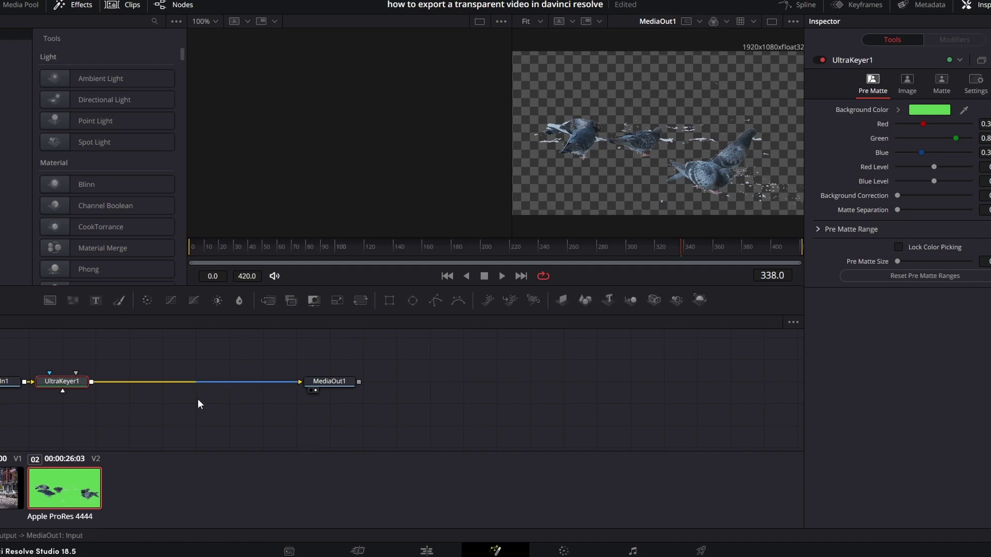
# On the Edit page, shrink the pigeon clip to 0.640 zoom and shift it left and down.
pyautogui.click(435, 552)
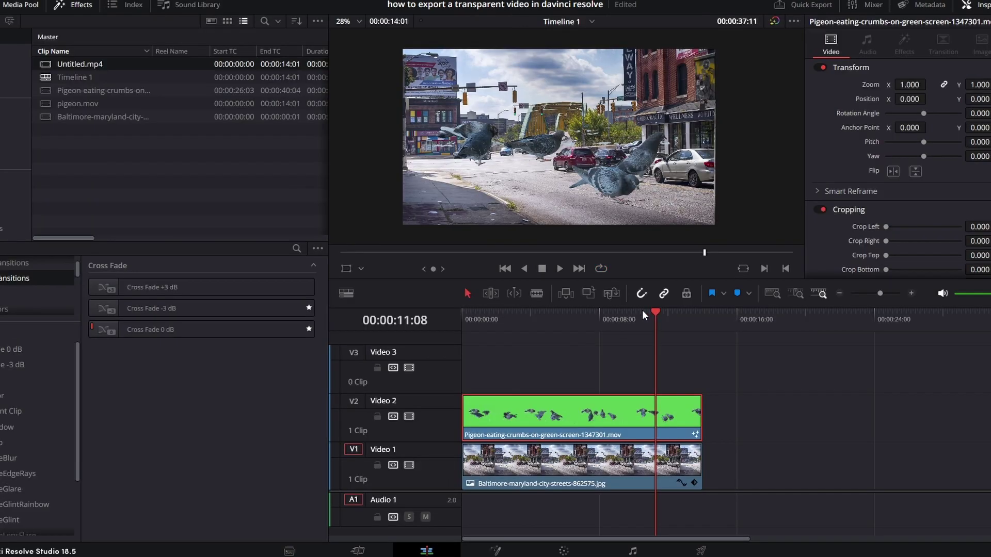
pyautogui.click(575, 345)
pyautogui.click(573, 398)
pyautogui.moveTo(924, 87); pyautogui.dragTo(878, 98)
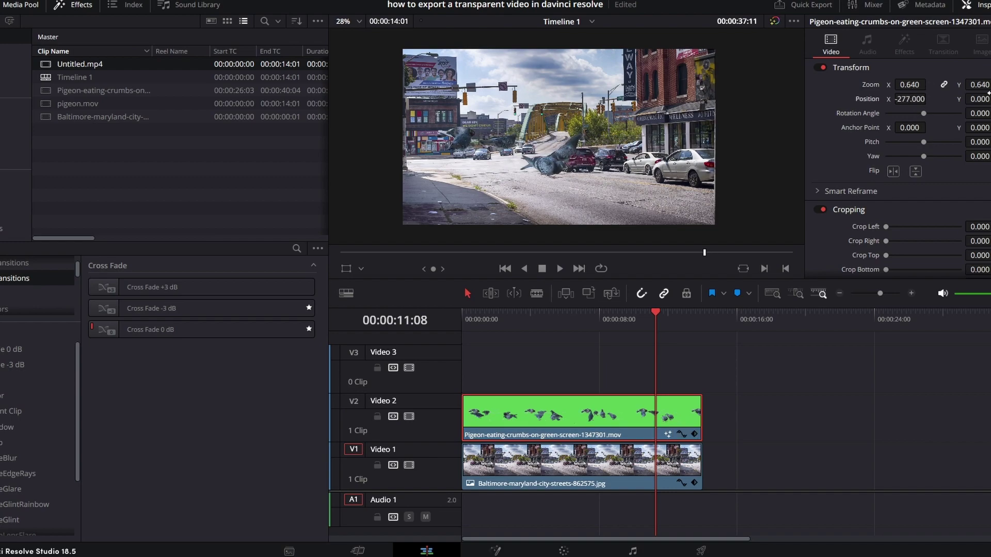
pyautogui.moveTo(979, 98); pyautogui.dragTo(955, 121)
# Disable the Baltimore street photo and reset the pigeon clip's zoom to 1.000 and position to centre.
pyautogui.click(568, 468)
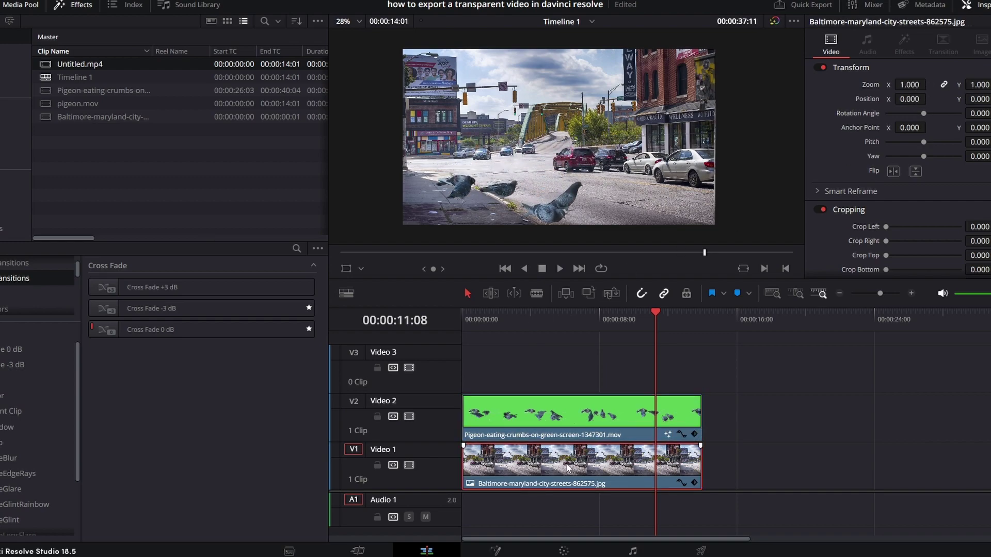
pyautogui.press('d')
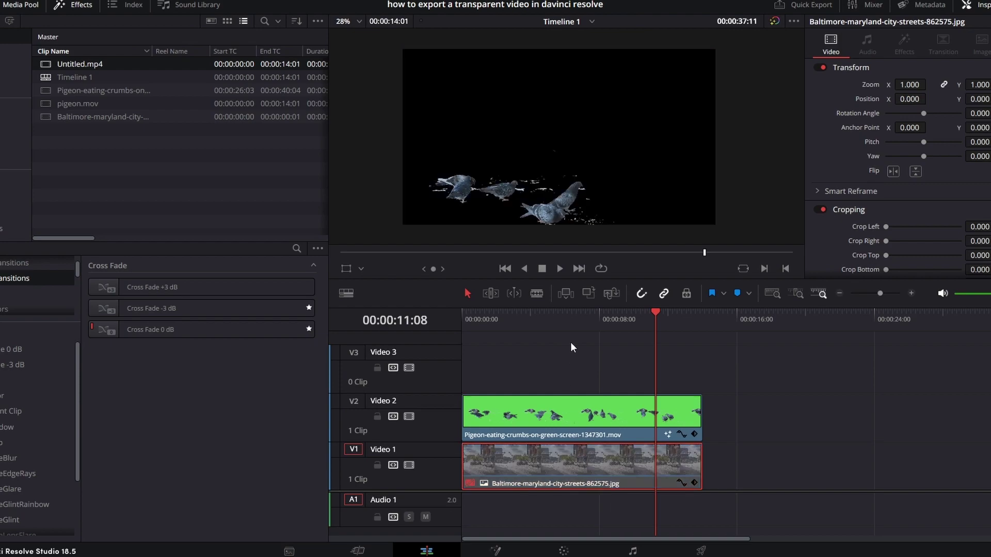
pyautogui.moveTo(615, 318); pyautogui.dragTo(523, 322)
pyautogui.doubleClick(873, 84)
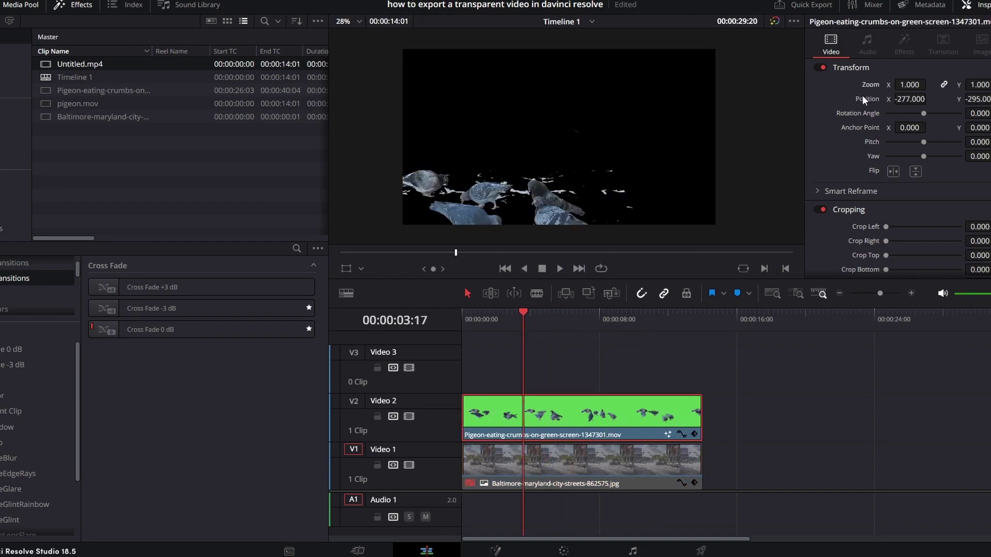
pyautogui.doubleClick(862, 98)
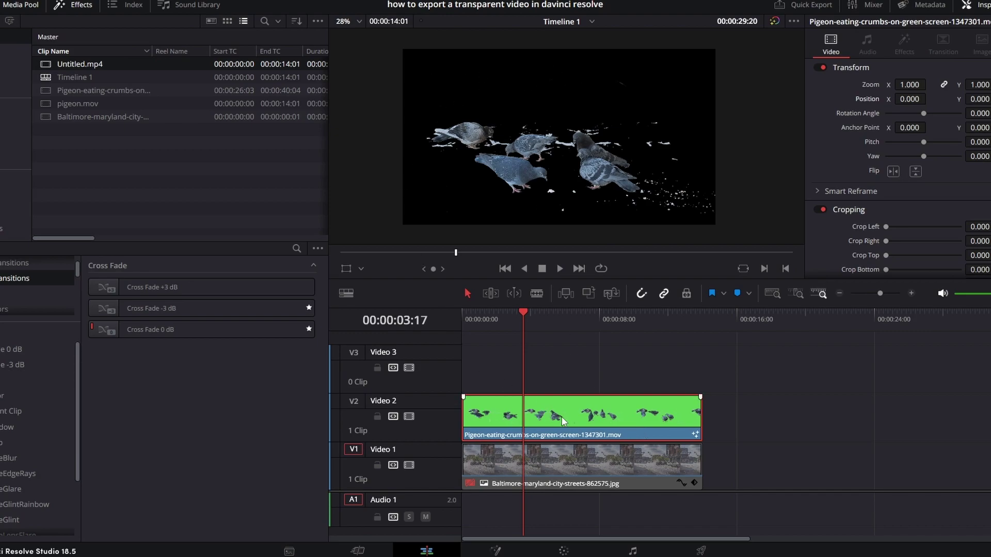
# Place Untitled.mp4 on Video 3, then delete it along with its audio.
pyautogui.click(569, 466)
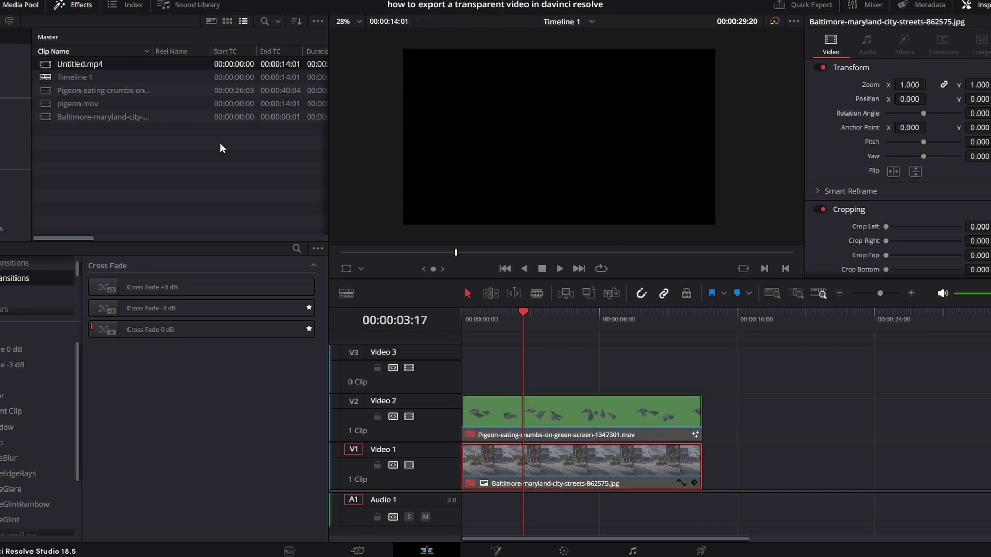
pyautogui.moveTo(116, 63); pyautogui.dragTo(461, 367)
pyautogui.click(553, 467)
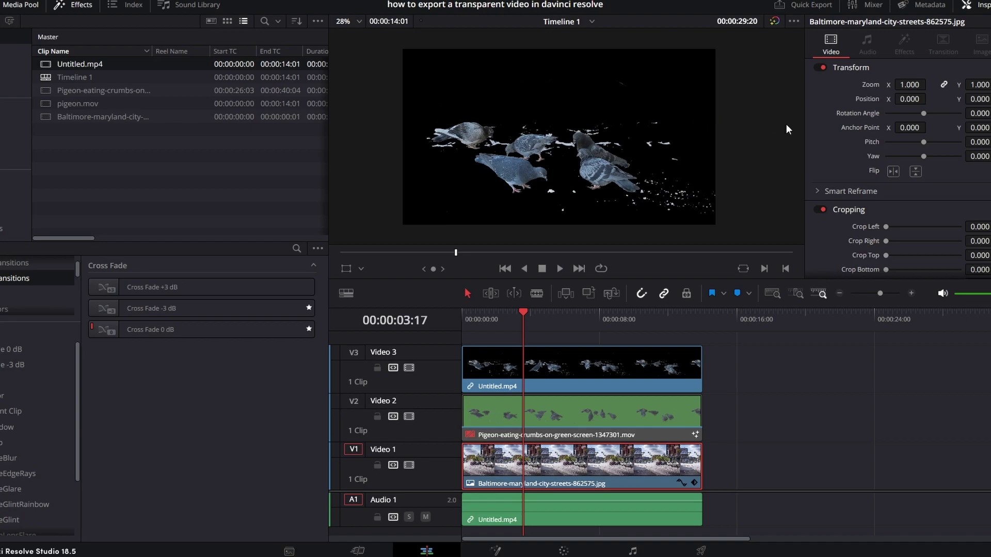
pyautogui.click(556, 366)
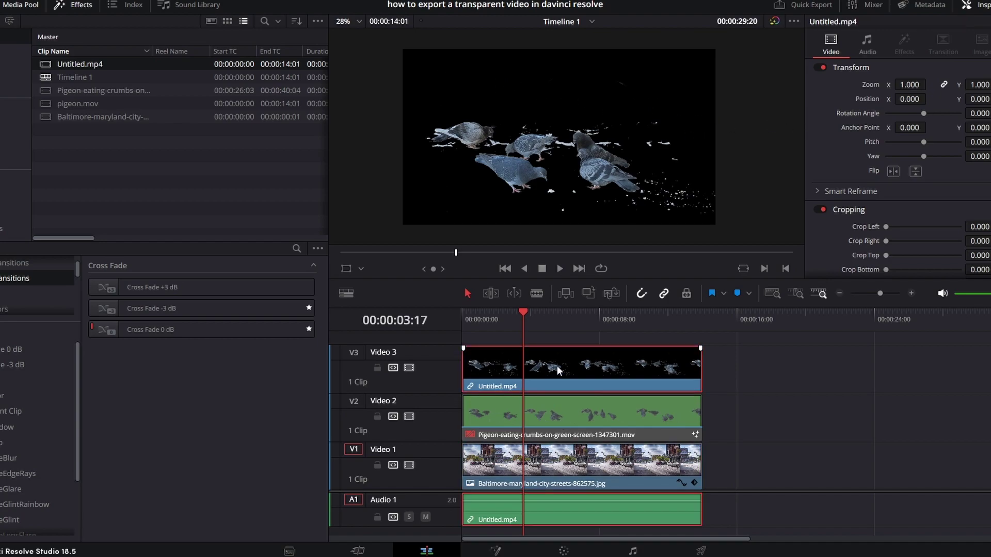
pyautogui.press('Delete')
# Re-enable the keyed pigeon clip on Video 2 and disable the street photo on Video 1.
pyautogui.click(579, 398)
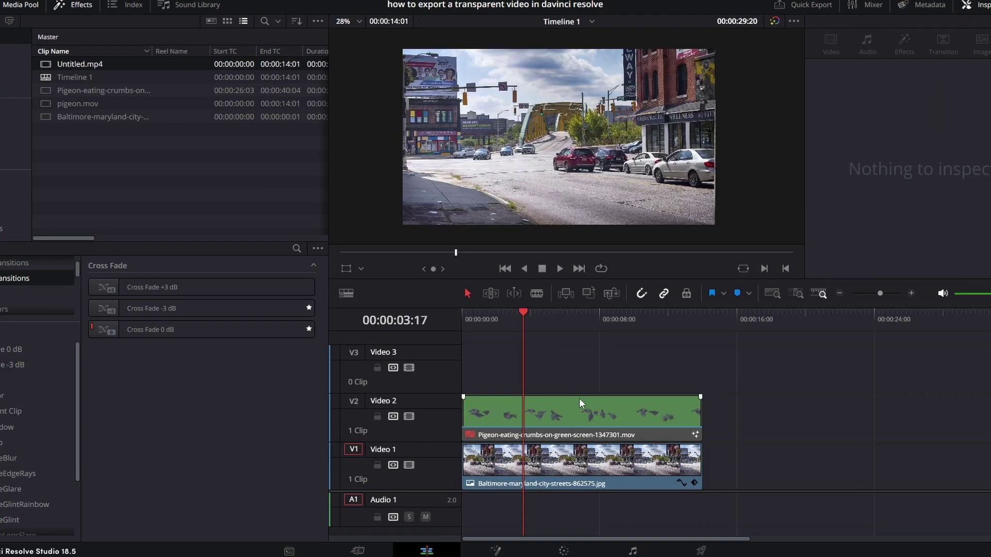
pyautogui.press('d')
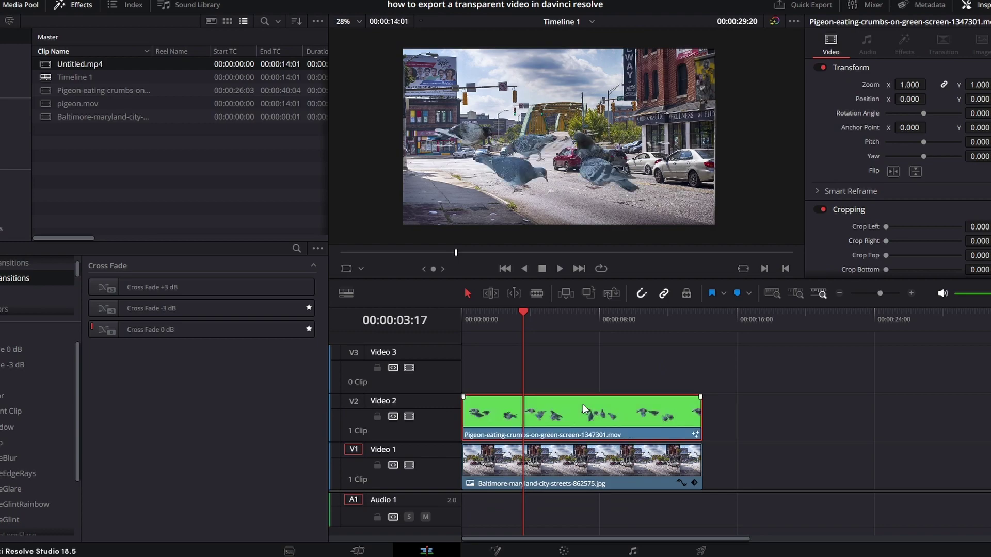
pyautogui.click(574, 468)
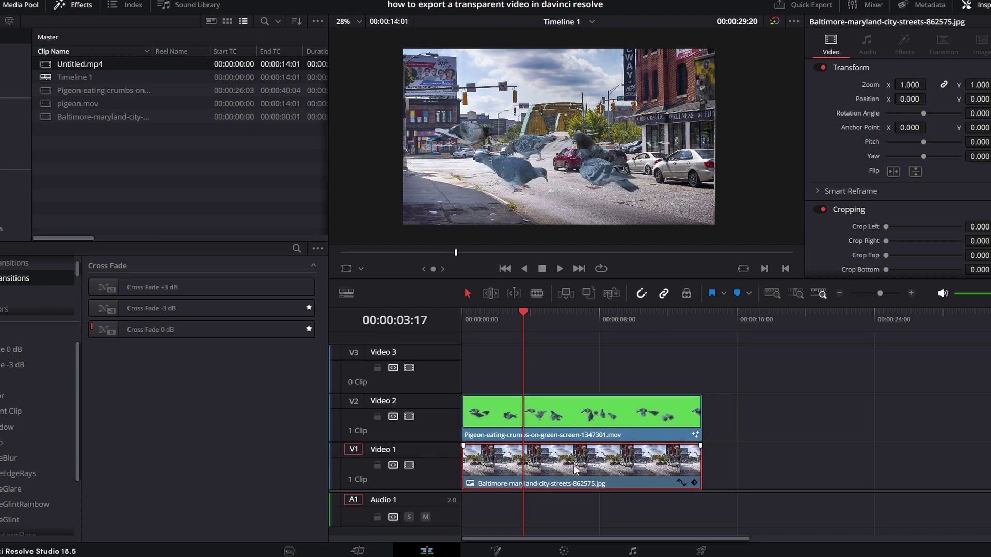
pyautogui.press('d')
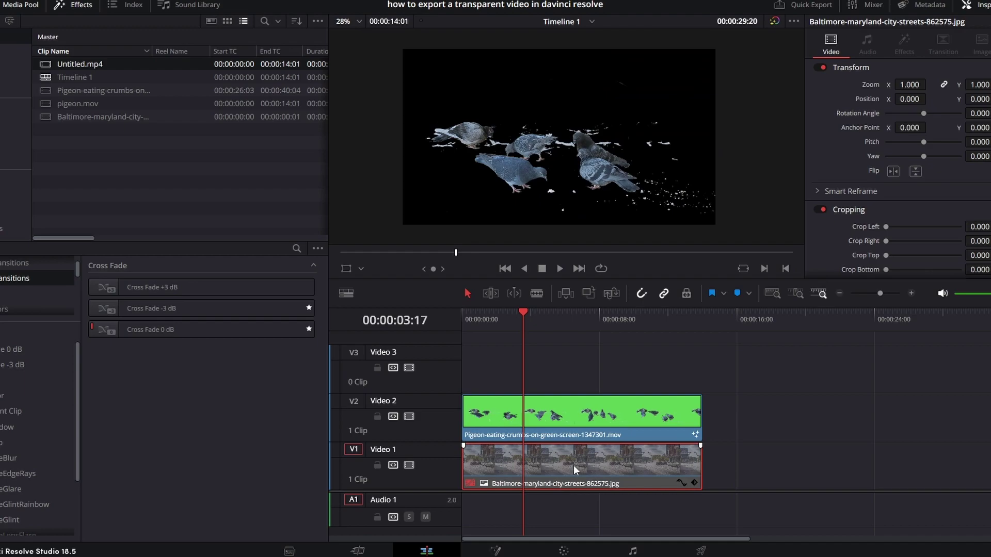
# On the Deliver page, set QuickTime format with the DNxHR codec and enable alpha export.
pyautogui.click(701, 551)
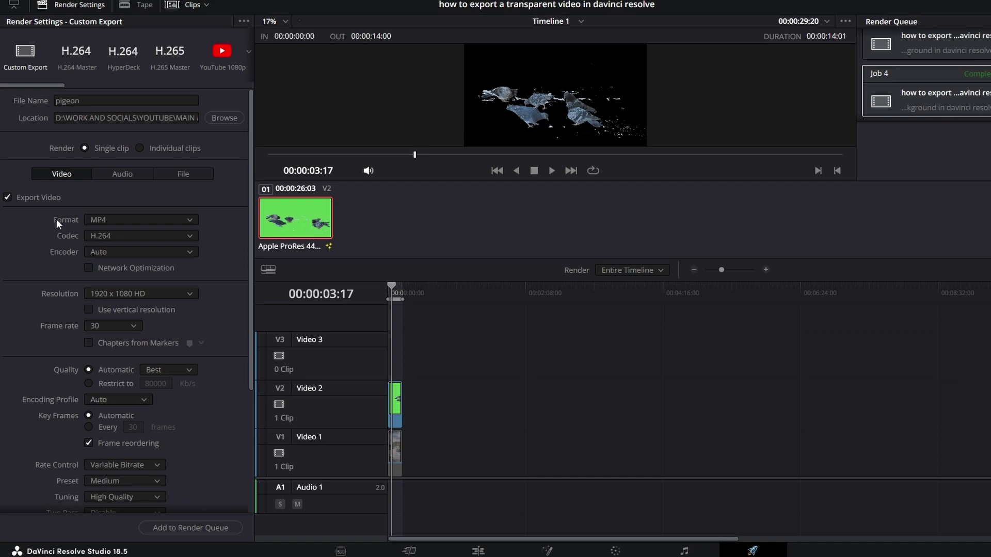
pyautogui.click(111, 221)
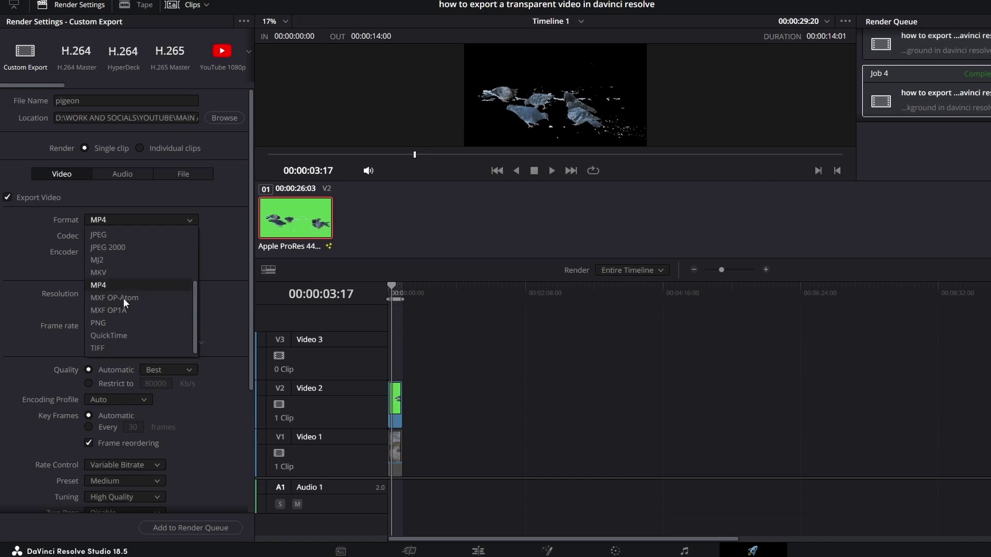
pyautogui.click(120, 336)
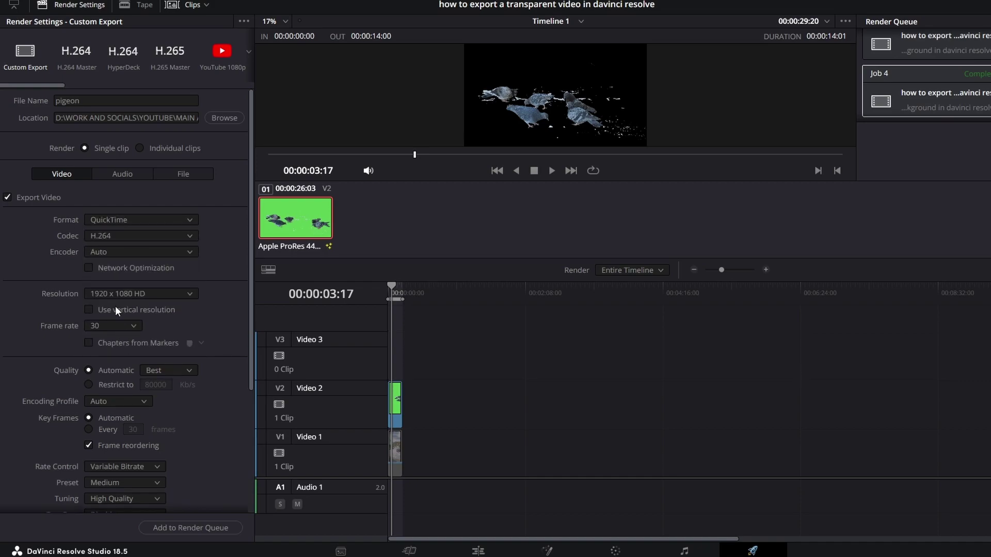
pyautogui.click(109, 236)
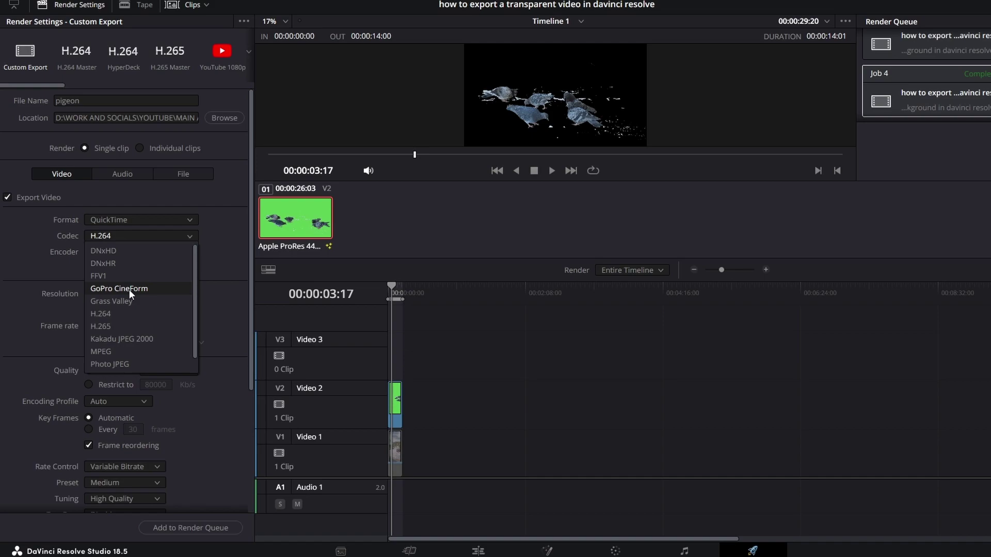
pyautogui.click(101, 264)
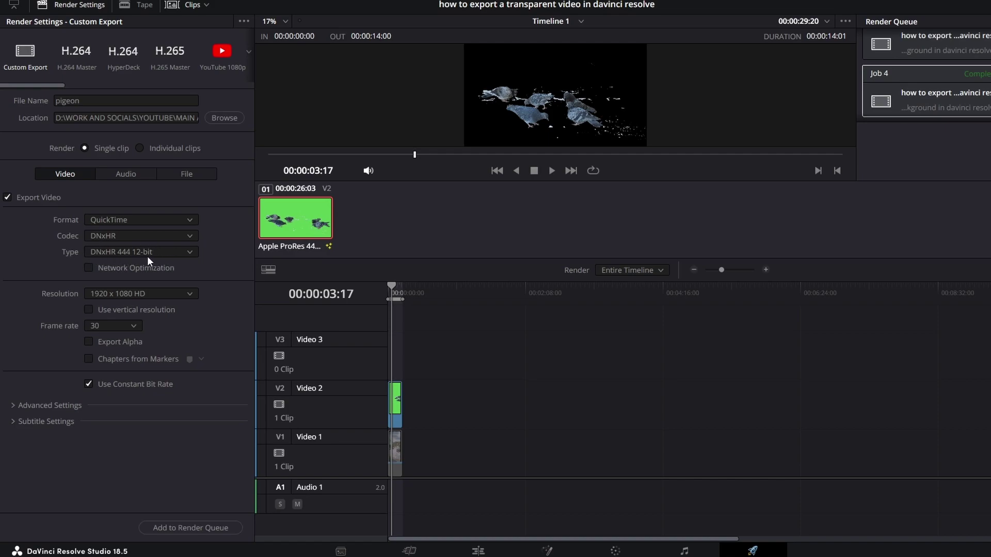
pyautogui.click(88, 342)
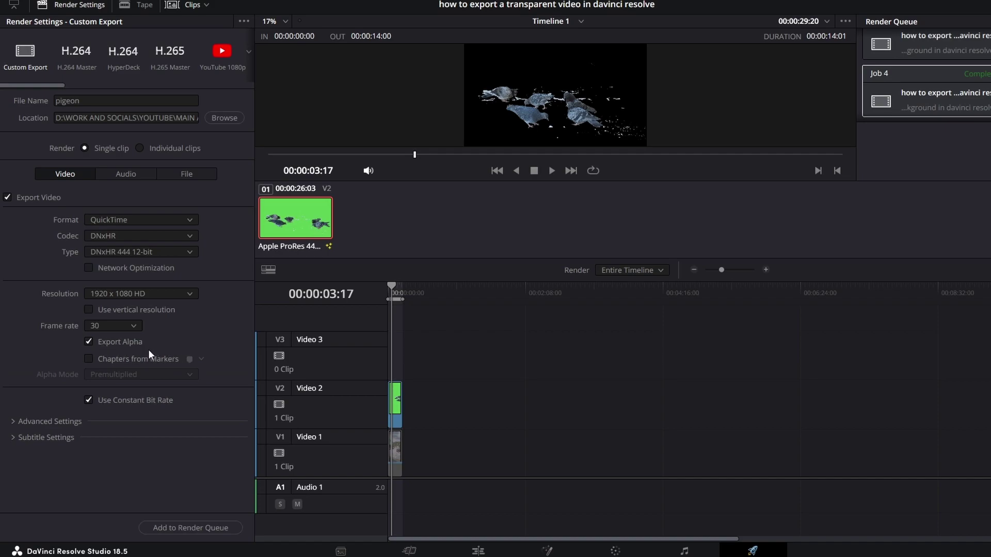
# Queue the pigeon render, overwrite the existing file, and render all jobs.
pyautogui.click(207, 528)
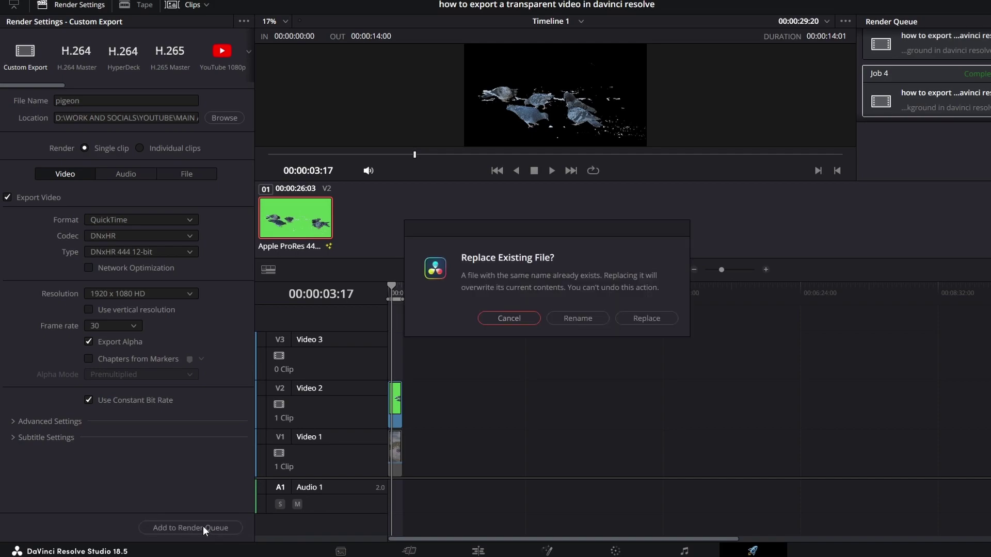
pyautogui.click(658, 318)
pyautogui.click(983, 170)
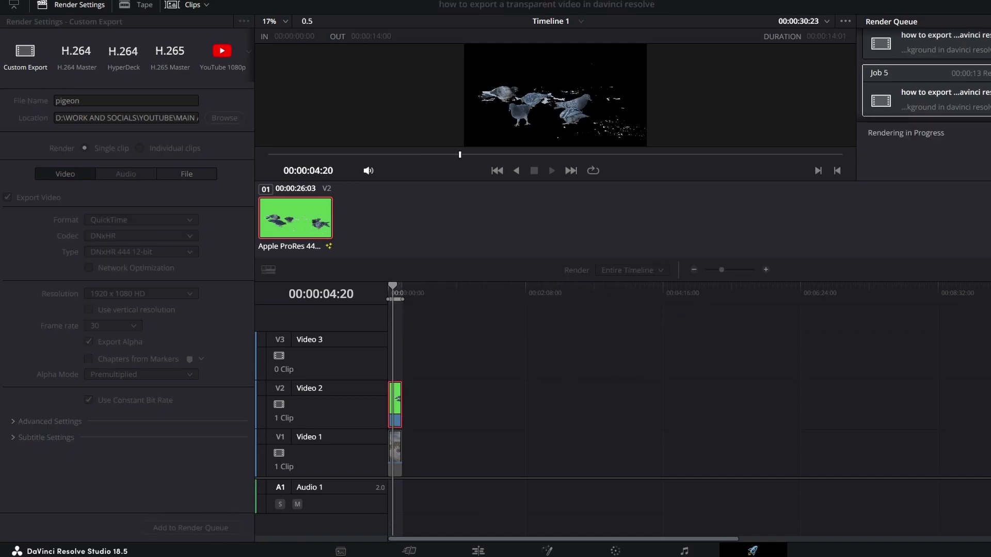
pyautogui.moveTo(497, 556)
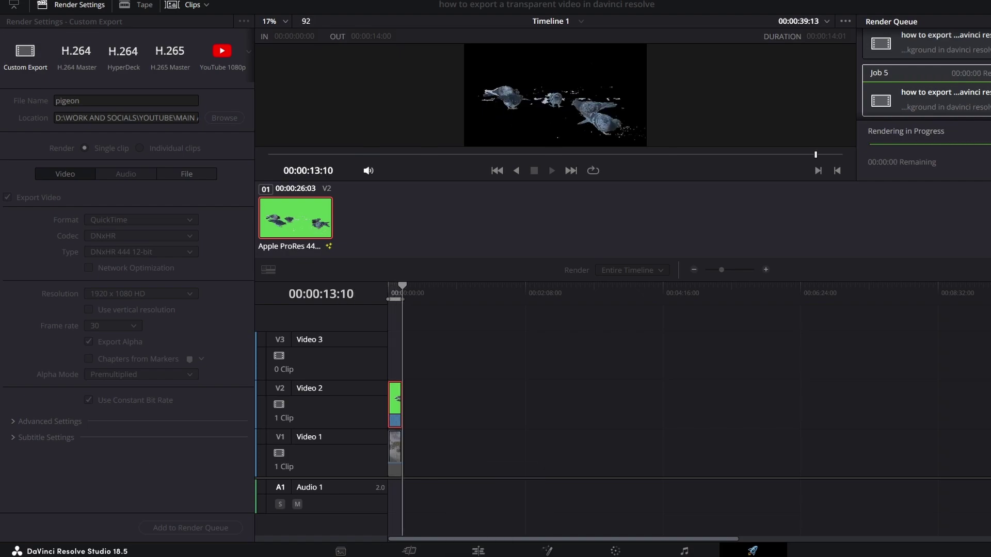
# Replace the green-screen clip on Video 2 with pigeon.mov and re-enable the street photo.
pyautogui.click(477, 551)
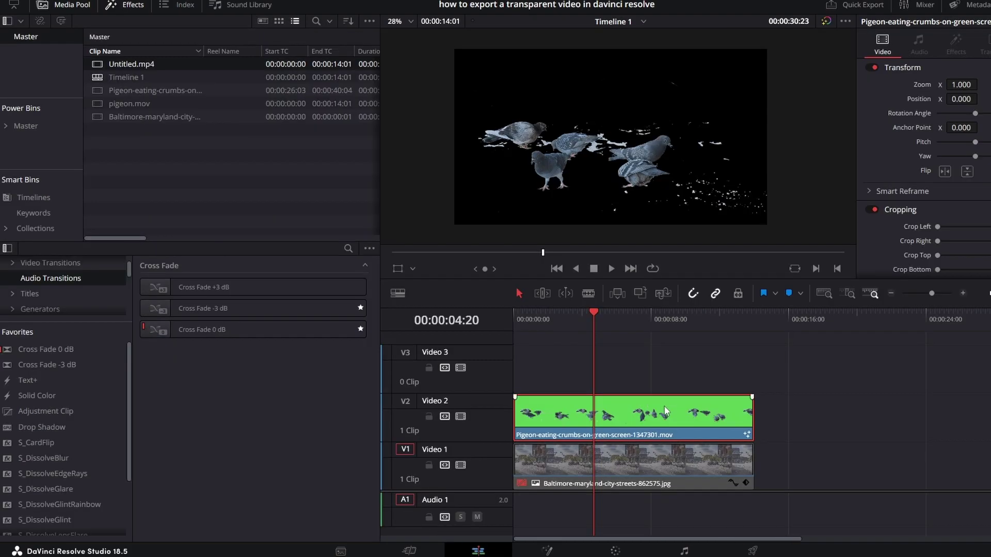
pyautogui.press('Delete')
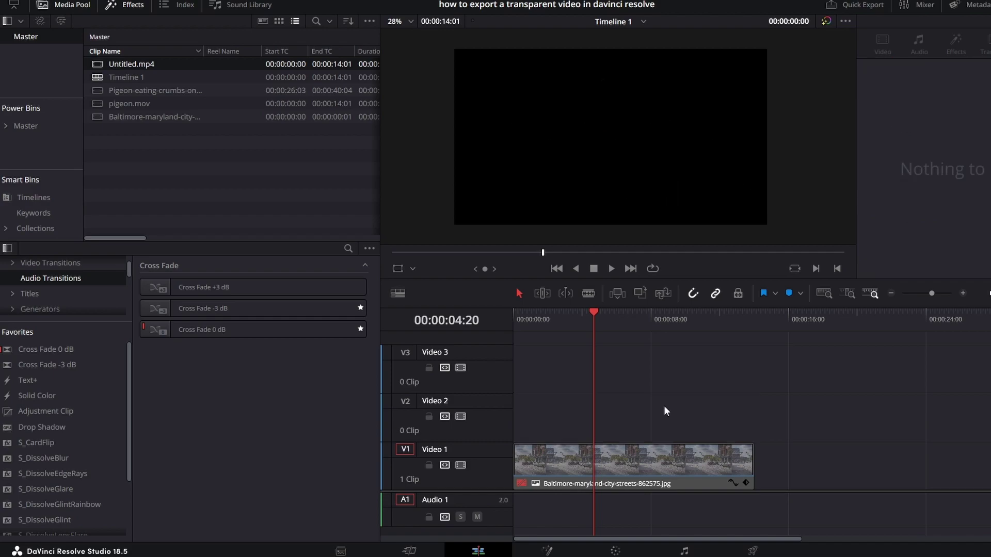
pyautogui.click(658, 473)
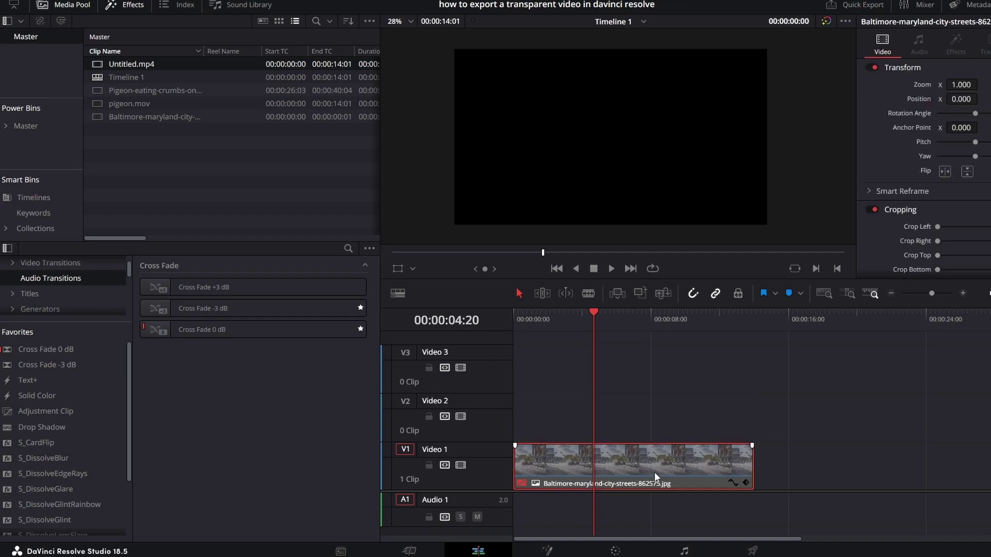
pyautogui.press('d')
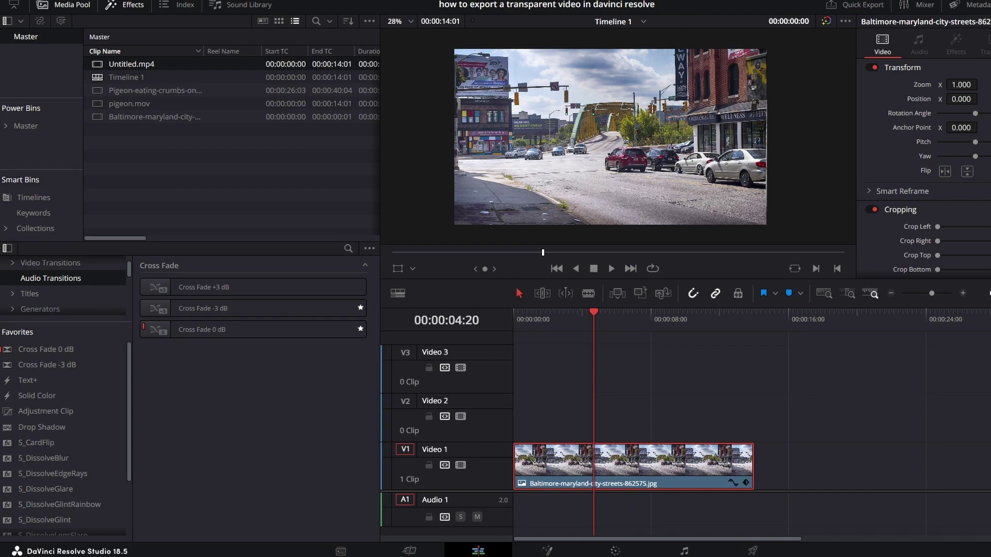
pyautogui.moveTo(0, 304); pyautogui.dragTo(520, 434)
# Scrub the timeline to check the transparent pigeons over the street photo.
pyautogui.click(557, 318)
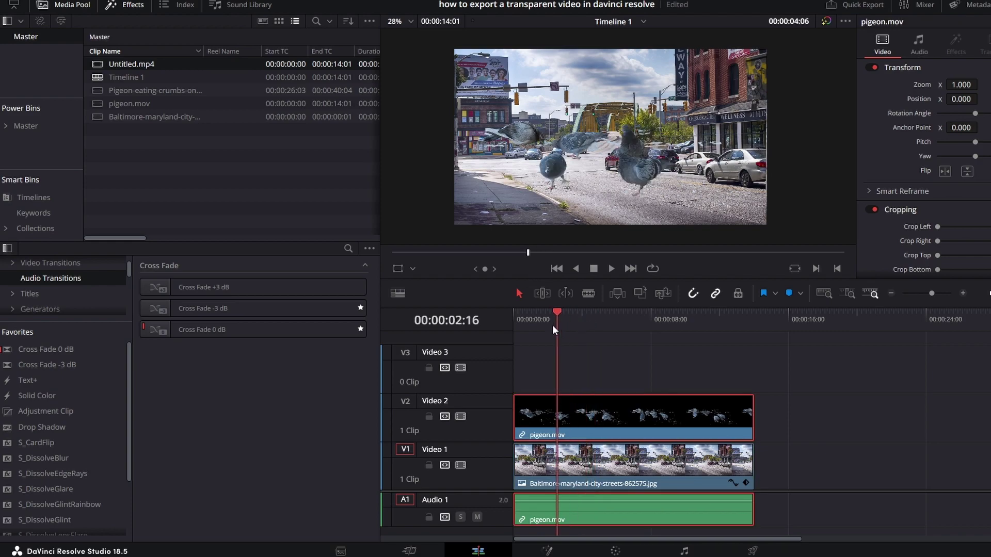
pyautogui.moveTo(552, 324); pyautogui.dragTo(697, 337)
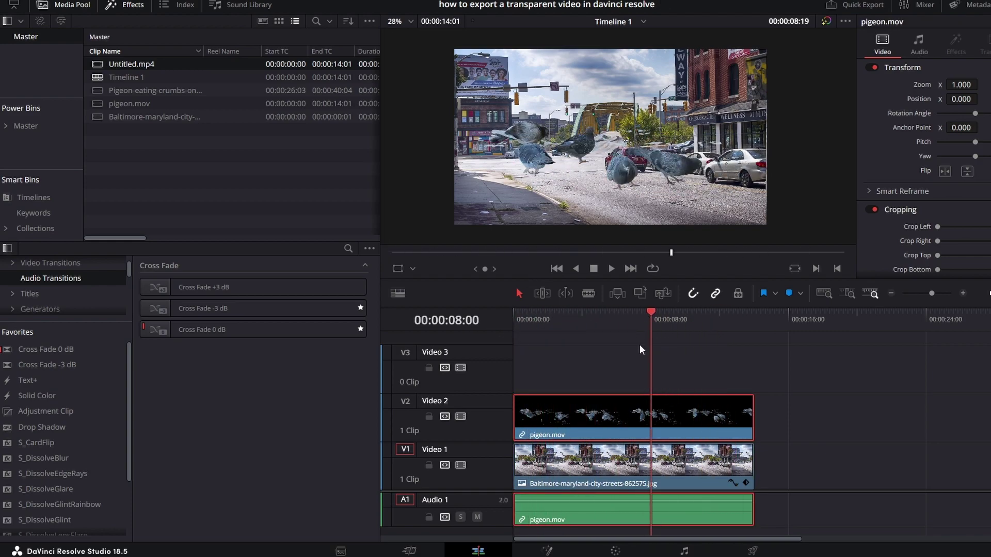
pyautogui.press('Home')
pyautogui.moveTo(528, 343); pyautogui.dragTo(704, 349)
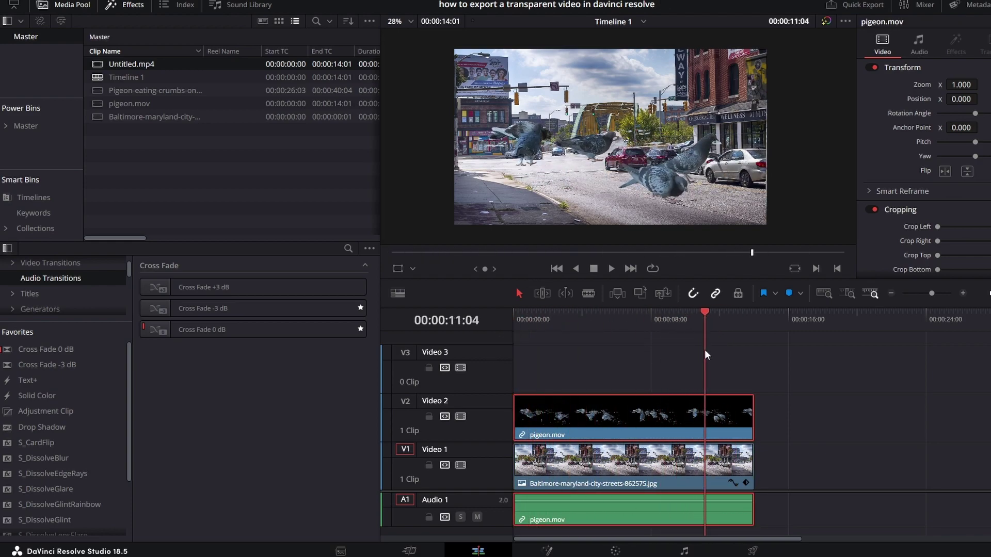
pyautogui.press('Home')
pyautogui.click(651, 360)
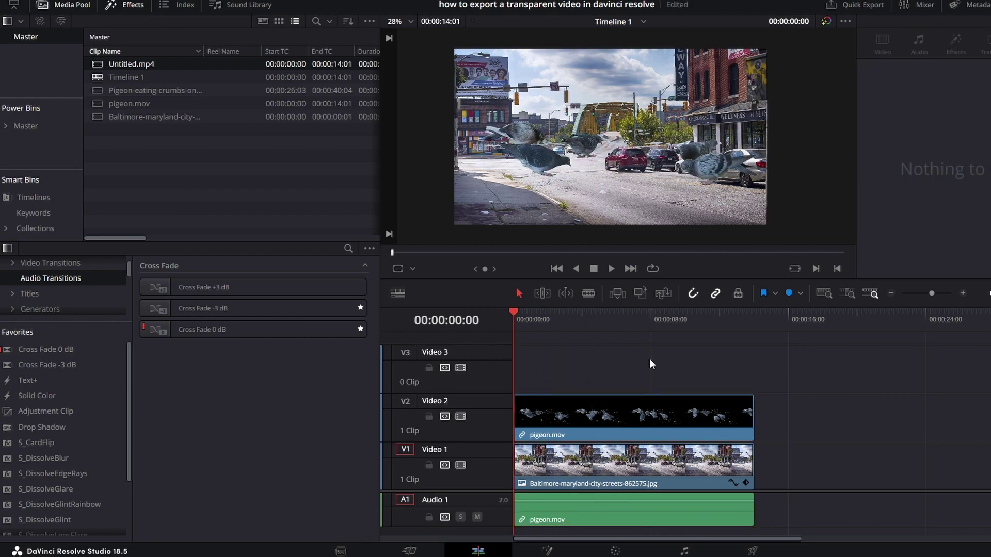